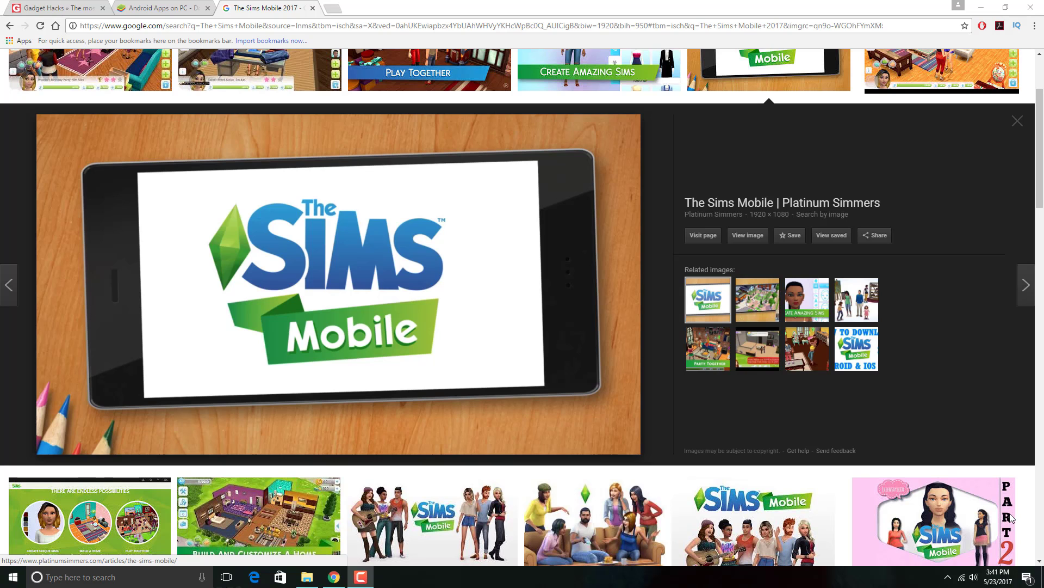
- Download the BlueStacks installer from the BlueStacks website's Android apps page and keep the flagged .exe file
{"action": "left_click", "coordinate": [134, 5]}
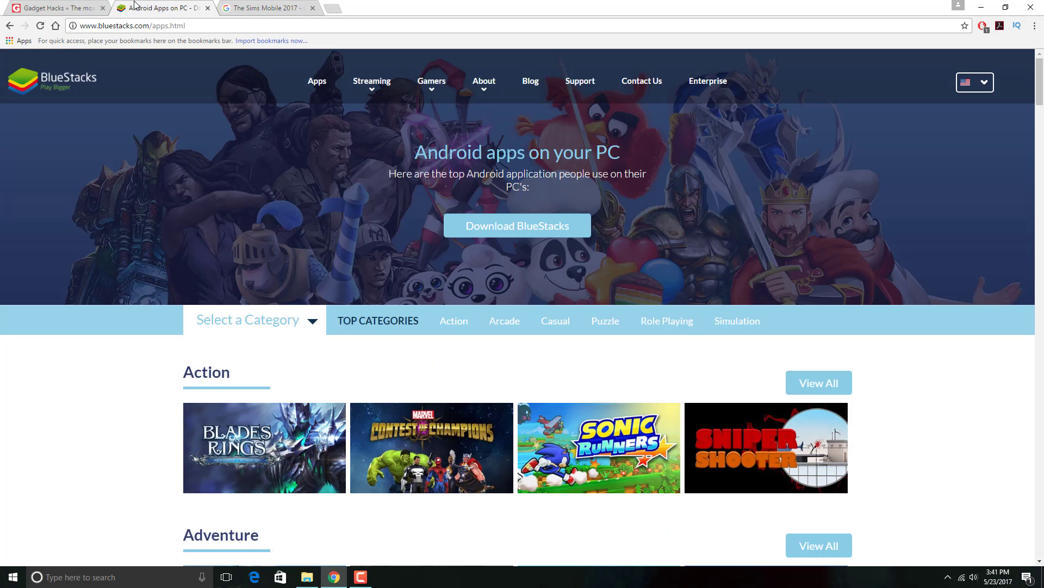
{"action": "left_click", "coordinate": [544, 228]}
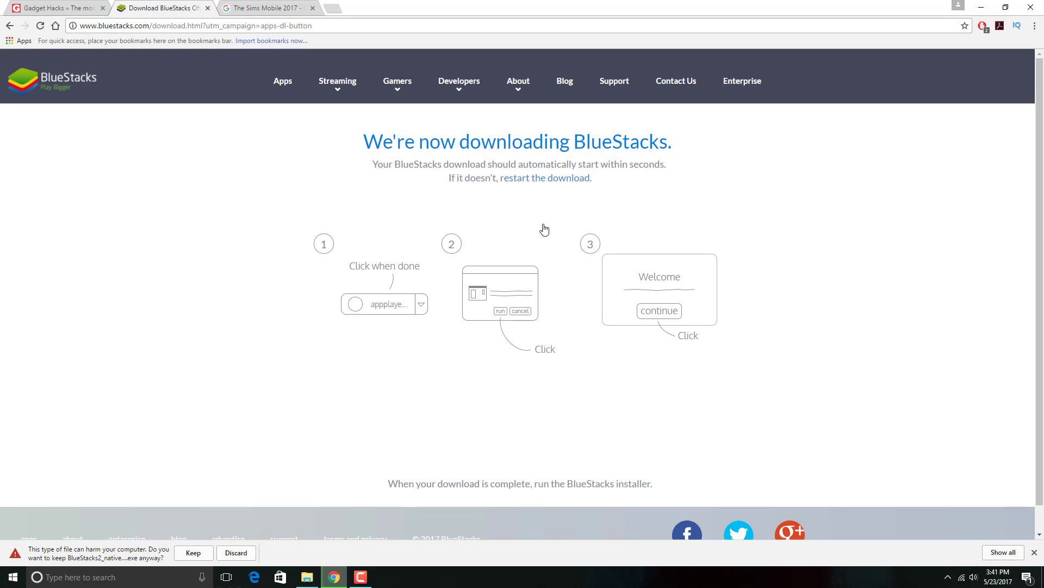
{"action": "left_click", "coordinate": [195, 553]}
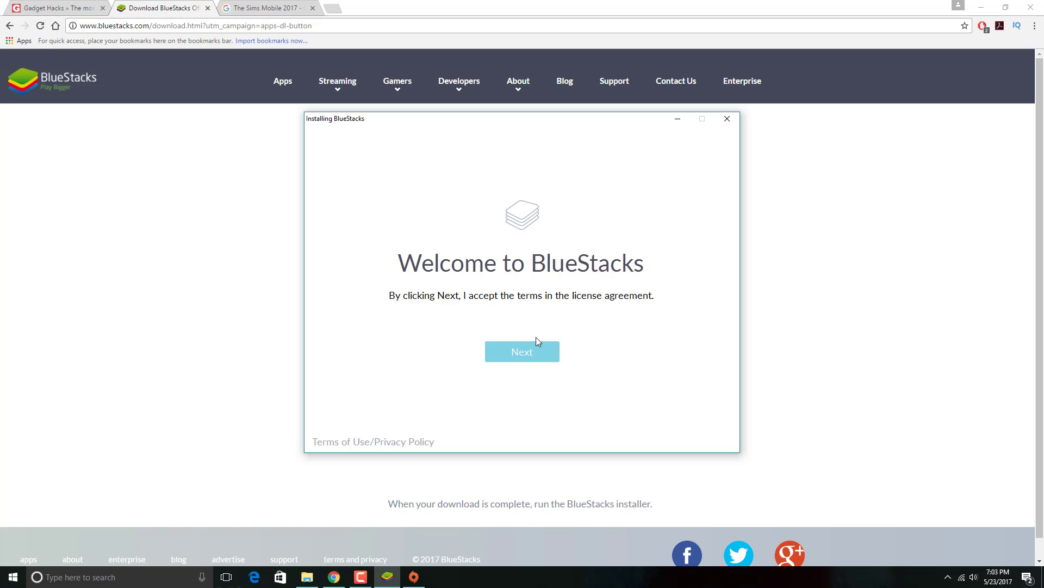
- Install BlueStacks with data location C:\ProgramData, app store access and application communications enabled, and start it on finishing
{"action": "left_click", "coordinate": [533, 355]}
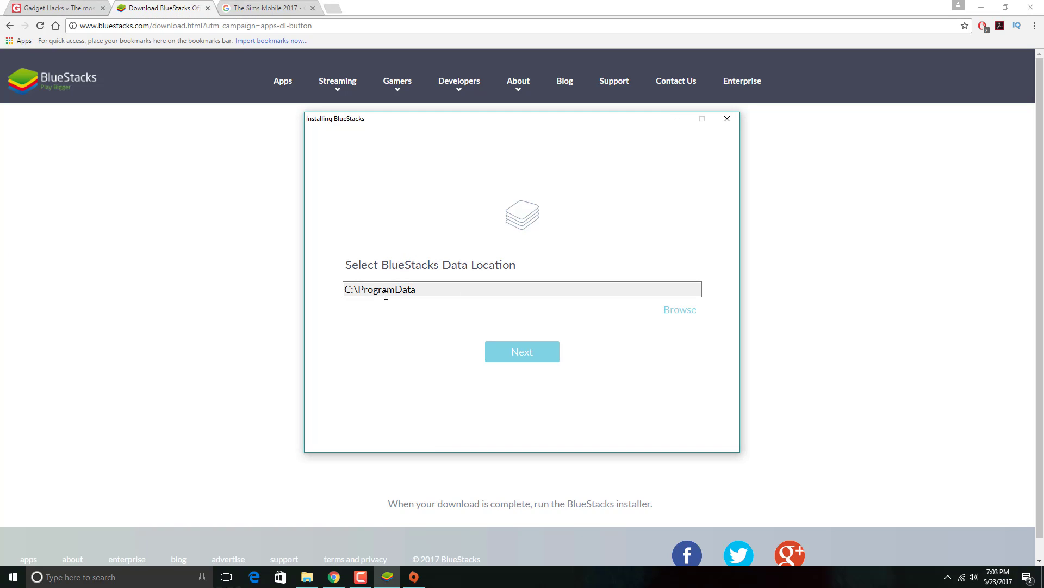
{"action": "left_click", "coordinate": [432, 294]}
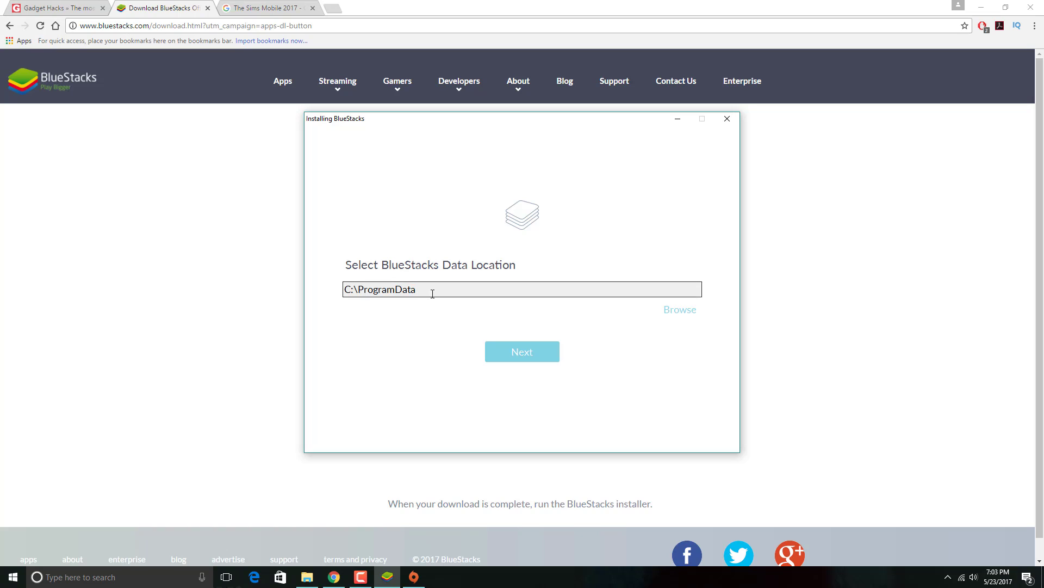
{"action": "left_click", "coordinate": [521, 354]}
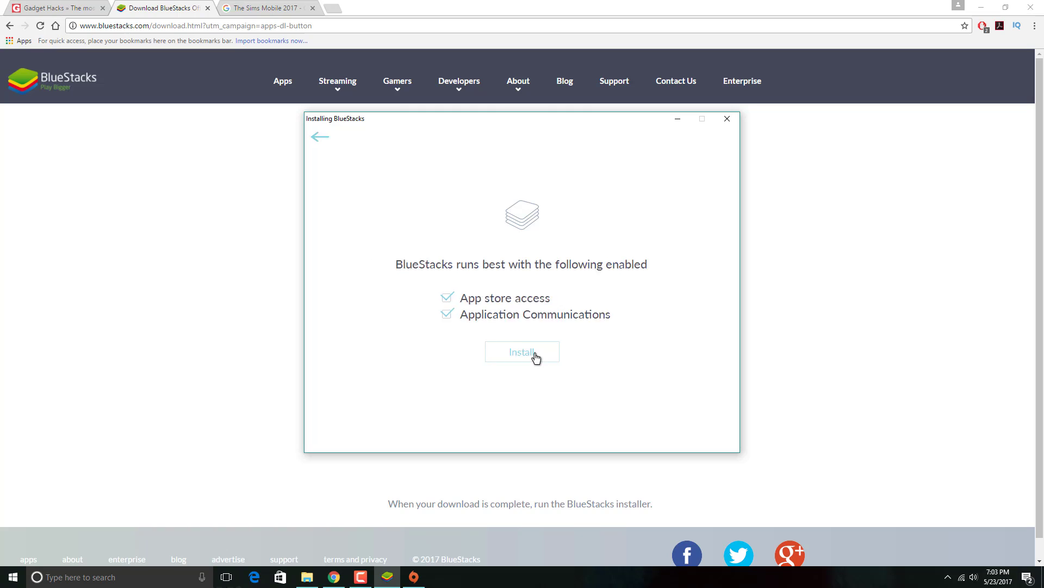
{"action": "left_click", "coordinate": [535, 357]}
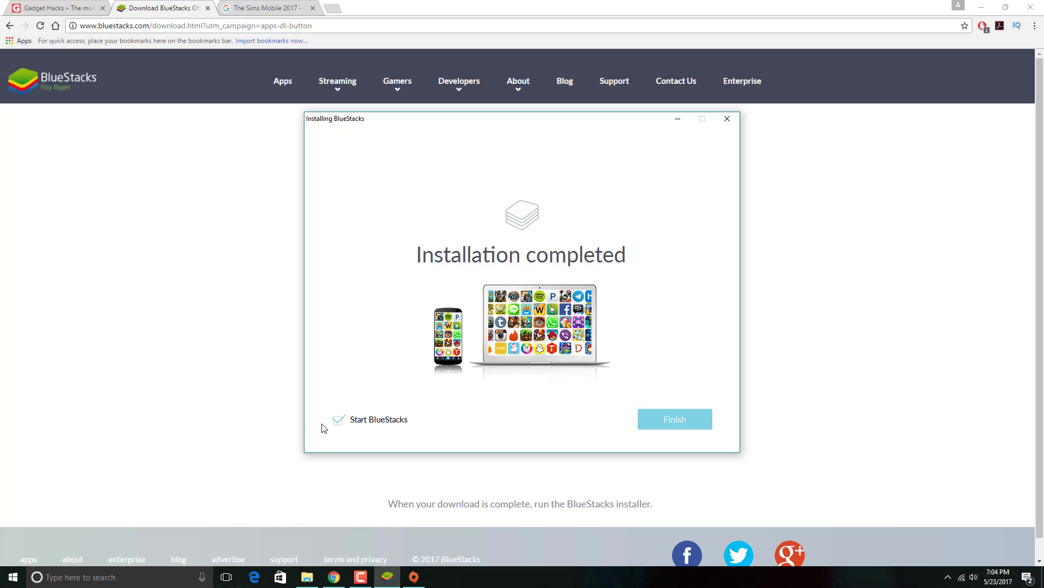
{"action": "left_click", "coordinate": [653, 421]}
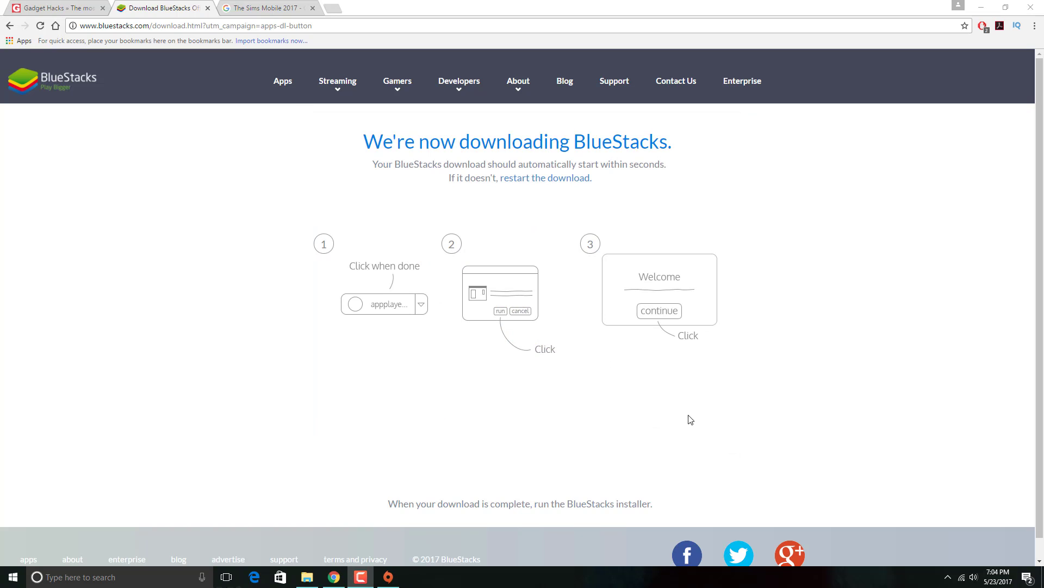
- Return to the Gadget Hacks article about playing The Sims Mobile on iPhone or Android
{"action": "left_click", "coordinate": [36, 10]}
{"action": "scroll", "coordinate": [434, 338], "scroll_direction": "down", "scroll_amount": 8}
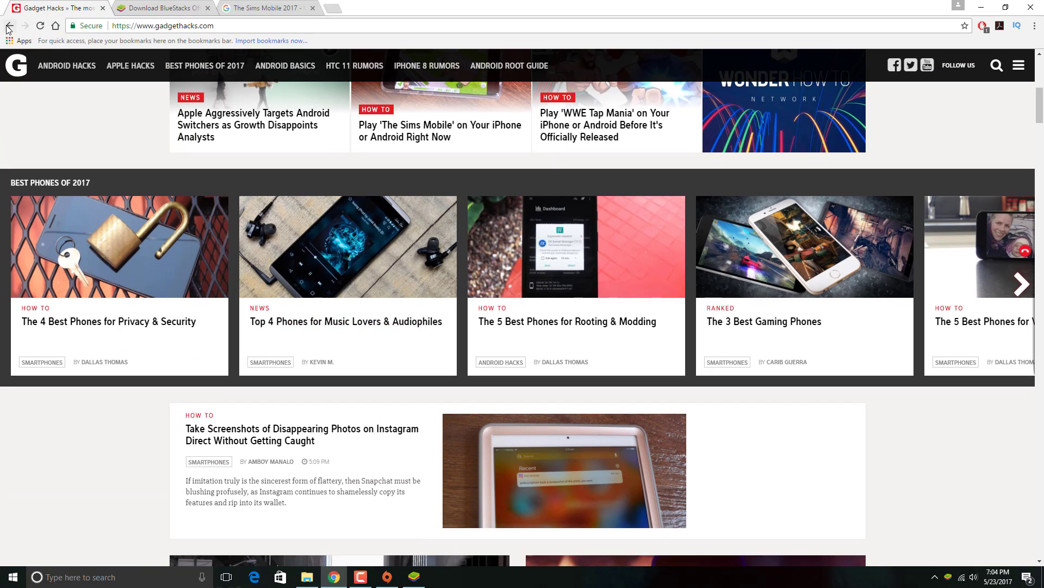
{"action": "left_click", "coordinate": [9, 26]}
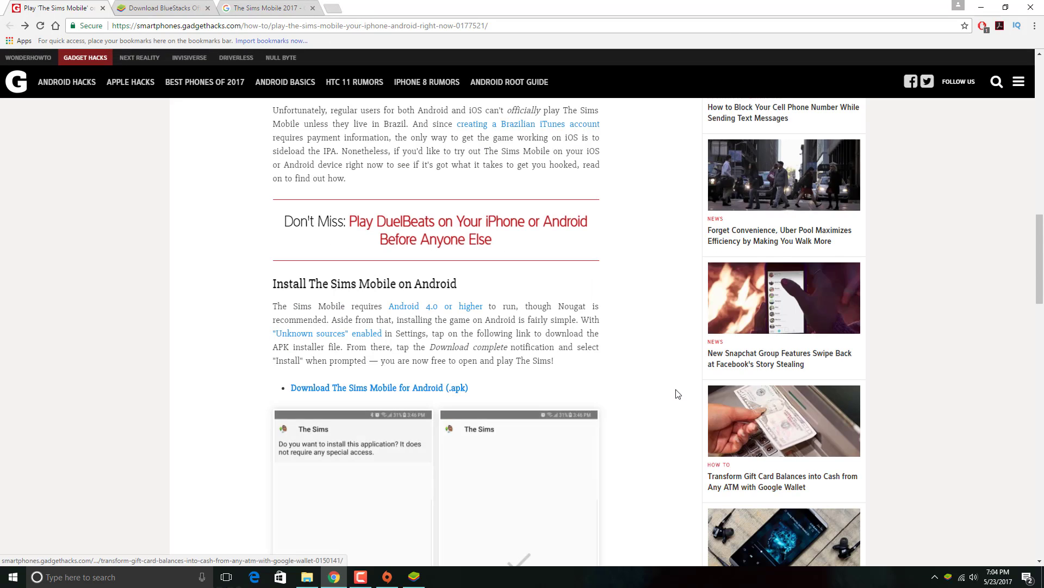
- Find the article's "Install The Sims Mobile on Android" section and download the game's .apk file
{"action": "scroll", "coordinate": [677, 394], "scroll_direction": "up", "scroll_amount": 6}
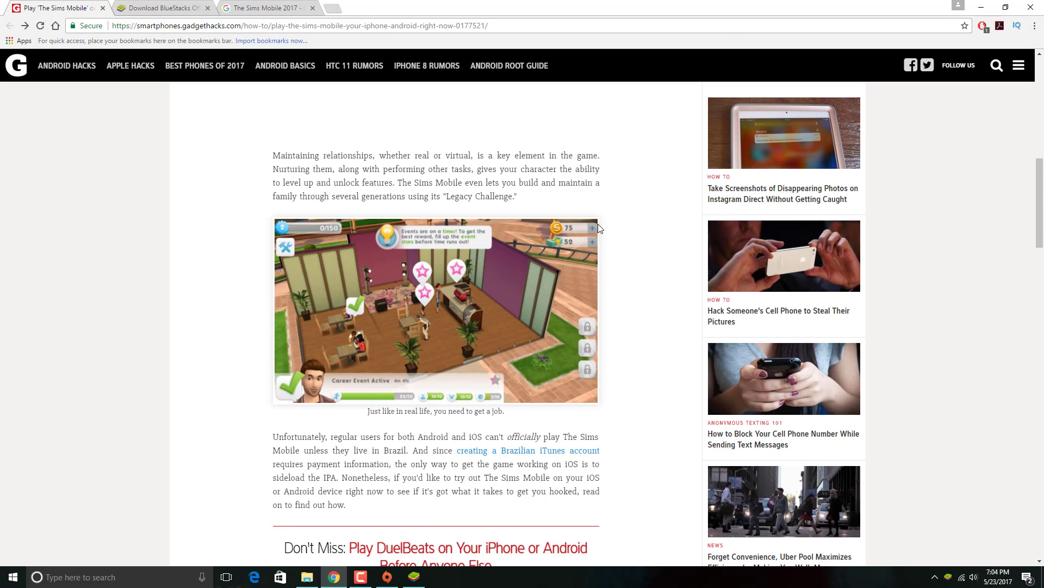
{"action": "scroll", "coordinate": [652, 245], "scroll_direction": "up", "scroll_amount": 3}
{"action": "scroll", "coordinate": [654, 247], "scroll_direction": "down", "scroll_amount": 6}
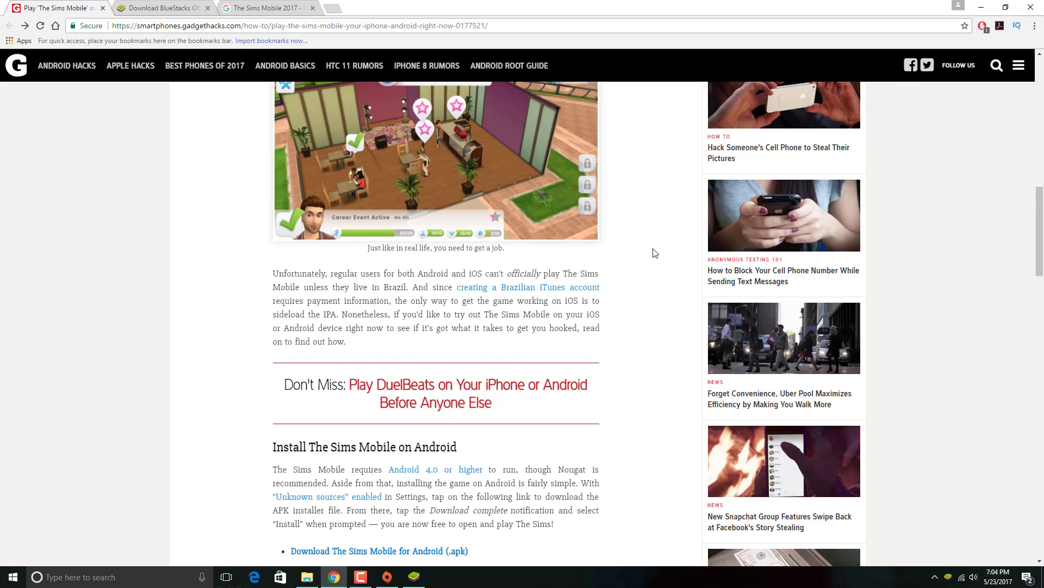
{"action": "scroll", "coordinate": [654, 253], "scroll_direction": "down", "scroll_amount": 2}
{"action": "scroll", "coordinate": [608, 266], "scroll_direction": "down", "scroll_amount": 3}
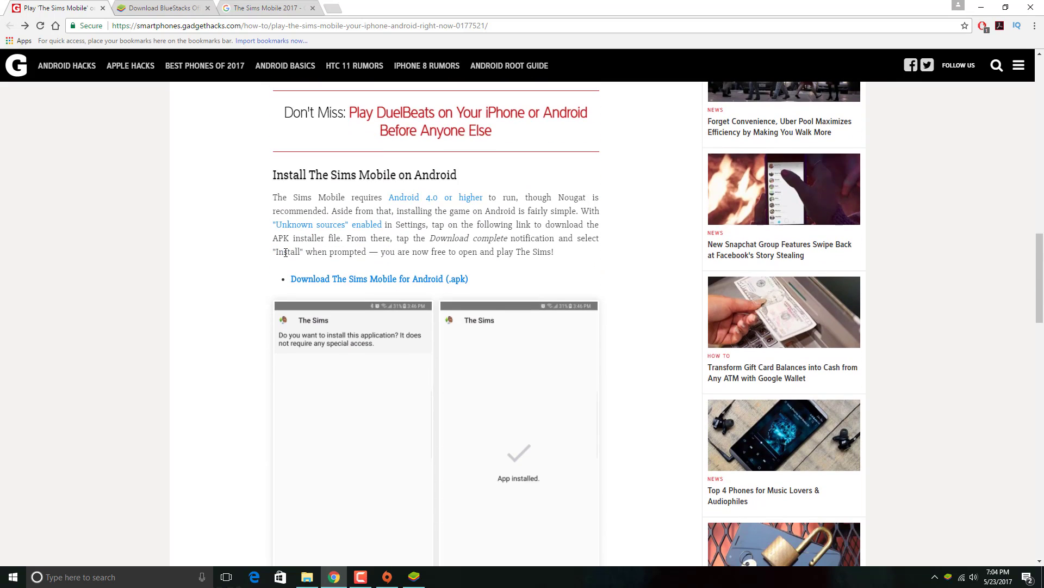
{"action": "left_click_drag", "start_coordinate": [267, 175], "coordinate": [365, 291]}
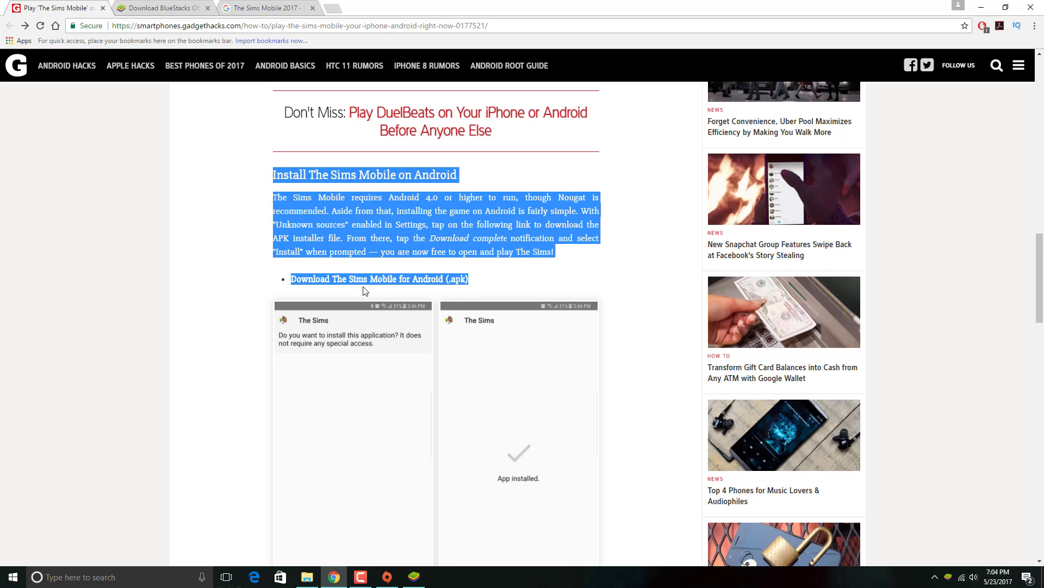
{"action": "left_click", "coordinate": [412, 281]}
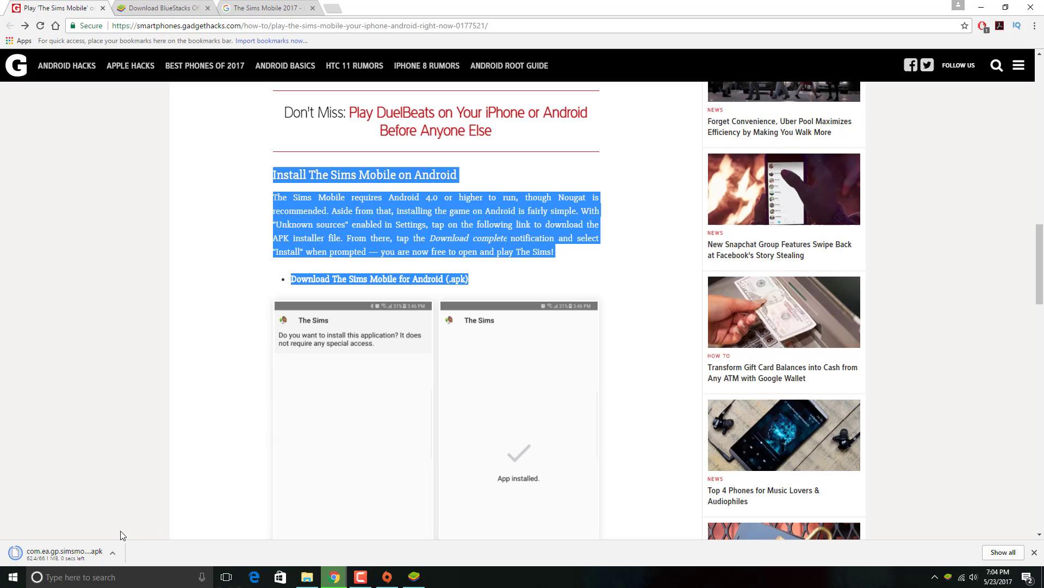
- Switch to BlueStacks, sign in with Google, and accept the owner's name for the tablet
{"action": "left_click", "coordinate": [420, 580]}
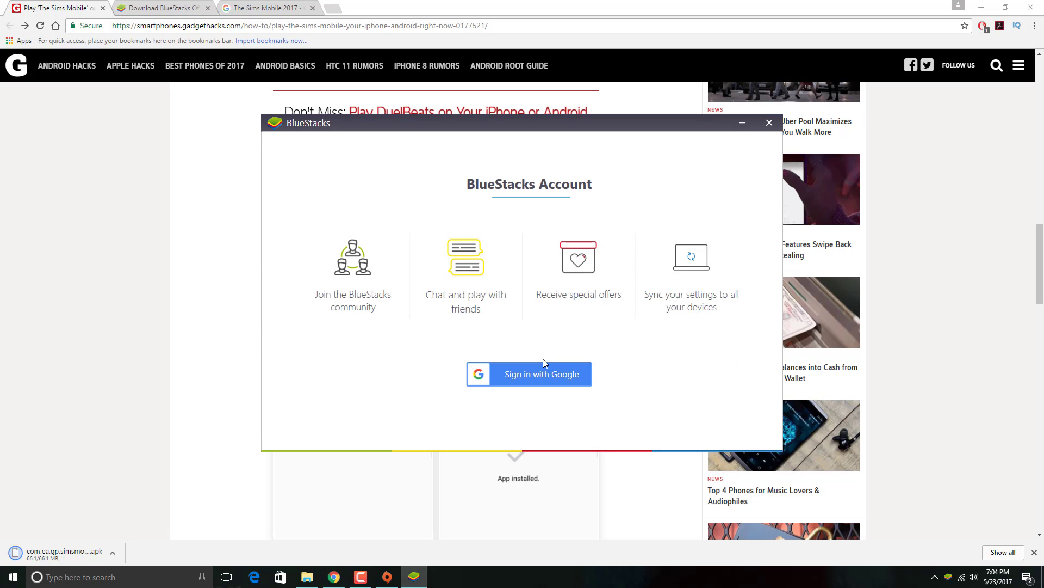
{"action": "left_click", "coordinate": [533, 374]}
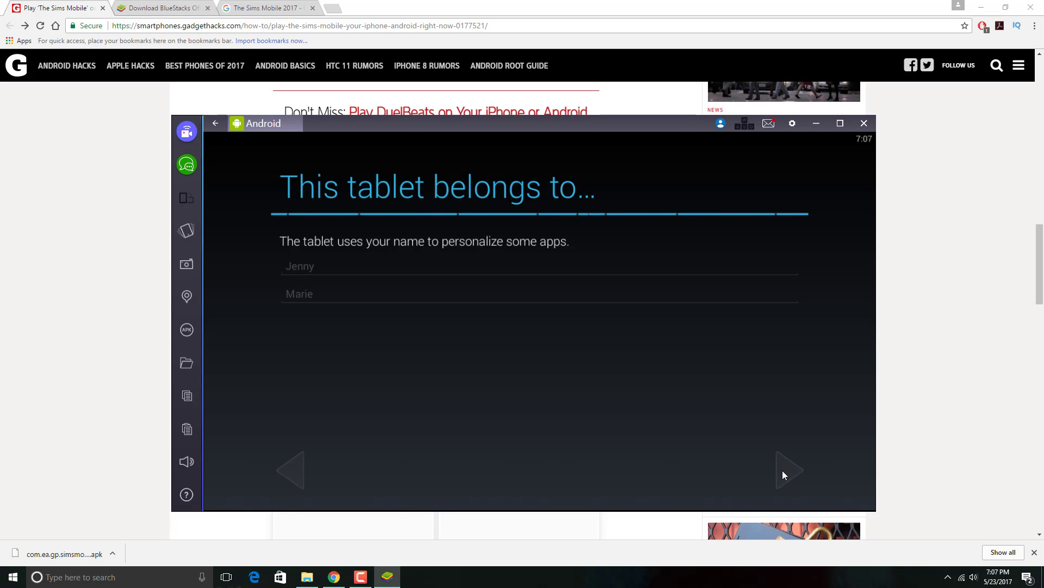
{"action": "left_click", "coordinate": [783, 472]}
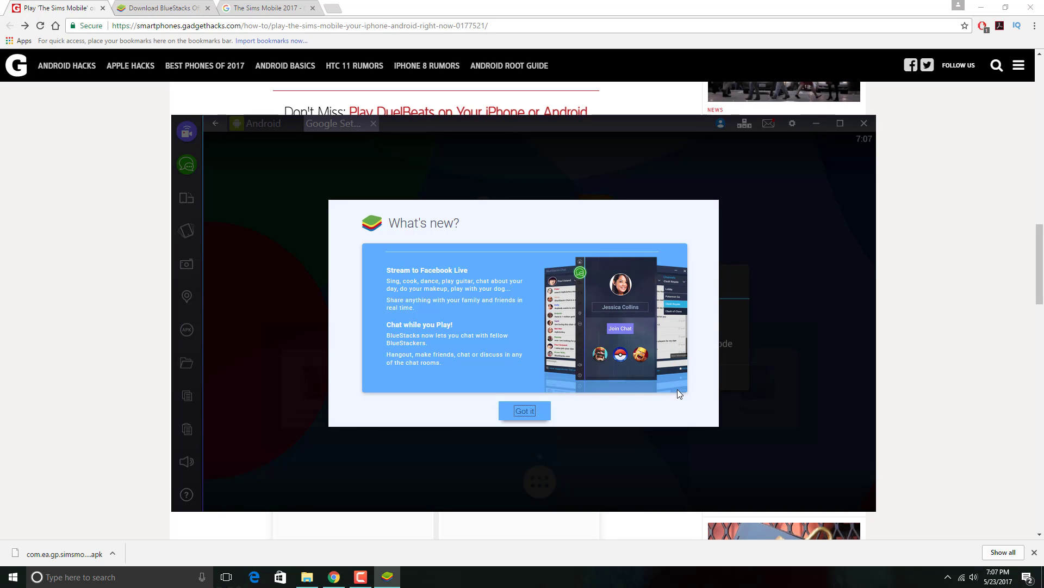
- Dismiss the What's new notice, agree to improved location accuracy, and close the Welcome overlay
{"action": "left_click", "coordinate": [522, 411]}
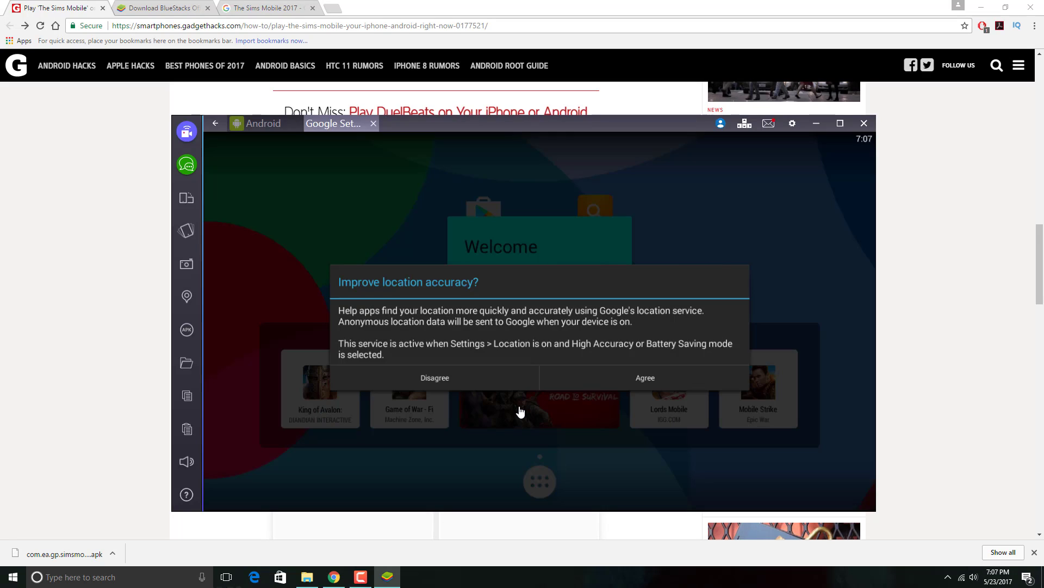
{"action": "left_click", "coordinate": [634, 375]}
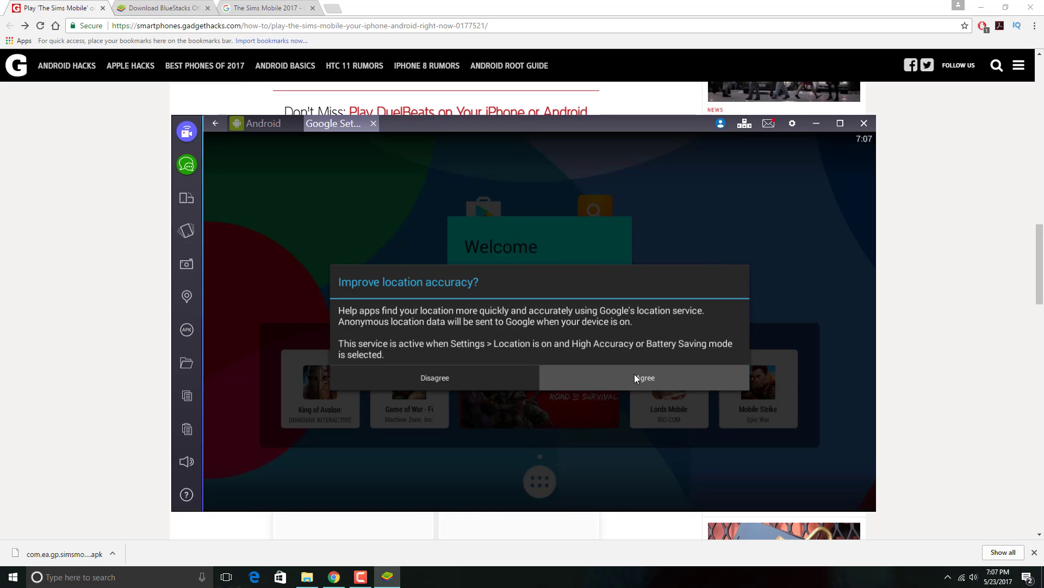
{"action": "left_click", "coordinate": [612, 320]}
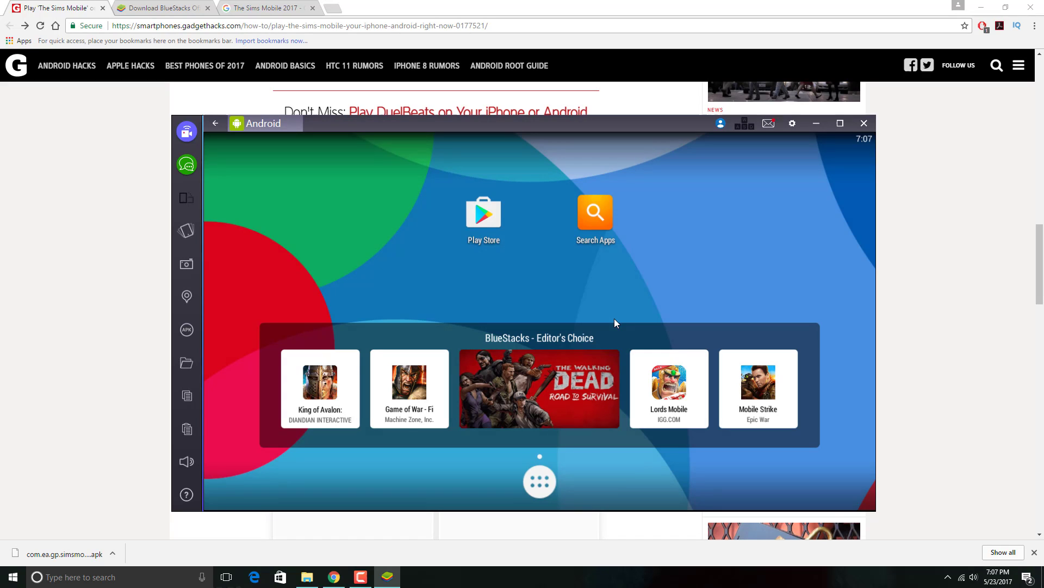
- Install com.ea.gp.simsmobile-1.0.0.75820-5.apk from the Downloads folder into BlueStacks
{"action": "left_click", "coordinate": [188, 331]}
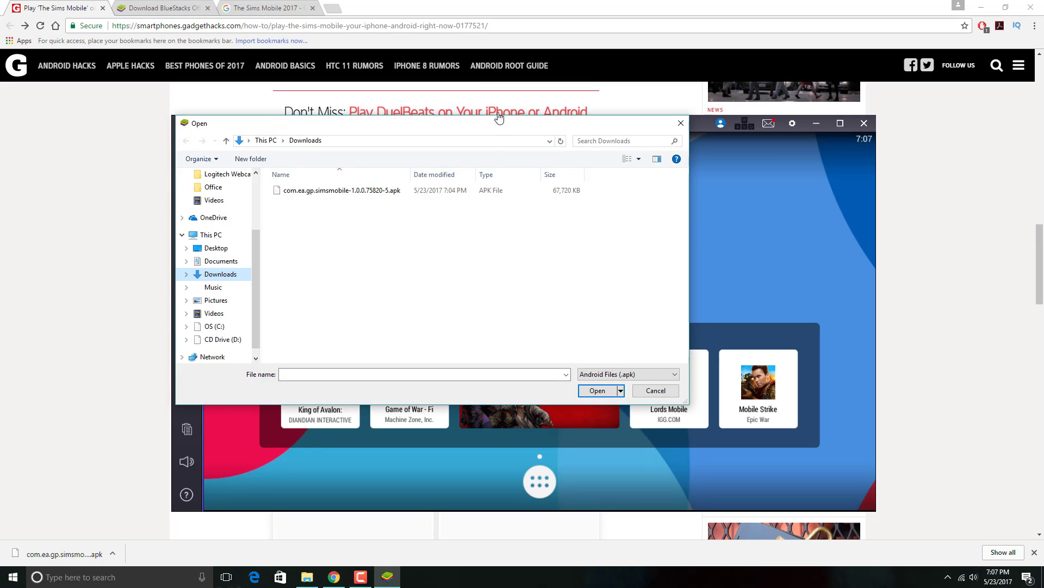
{"action": "left_click_drag", "start_coordinate": [488, 133], "coordinate": [545, 152]}
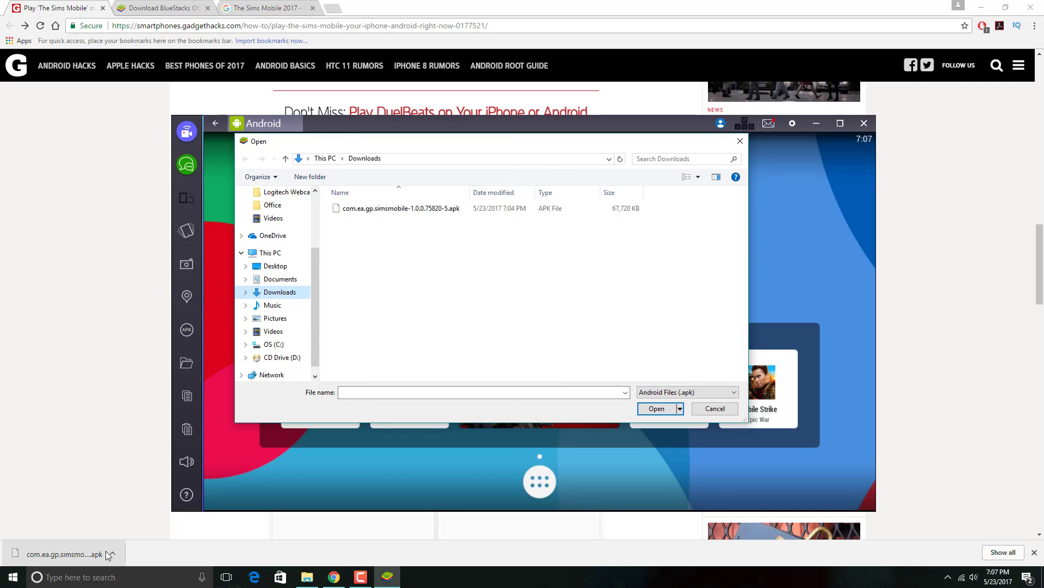
{"action": "double_click", "coordinate": [404, 209]}
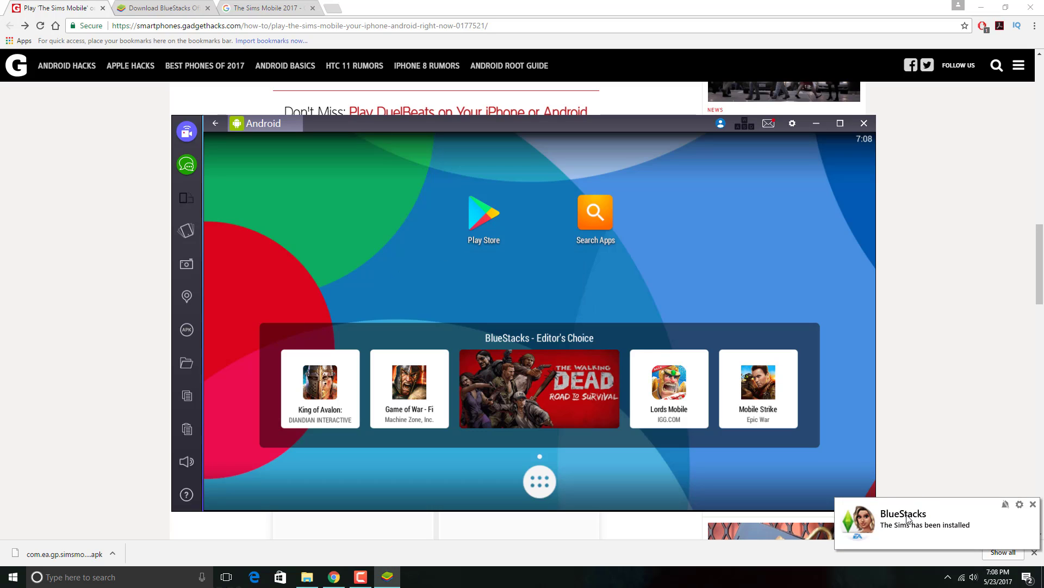
- Launch The Sims, set the age to 20, and accept the privacy policy and user agreement
{"action": "left_click", "coordinate": [872, 524]}
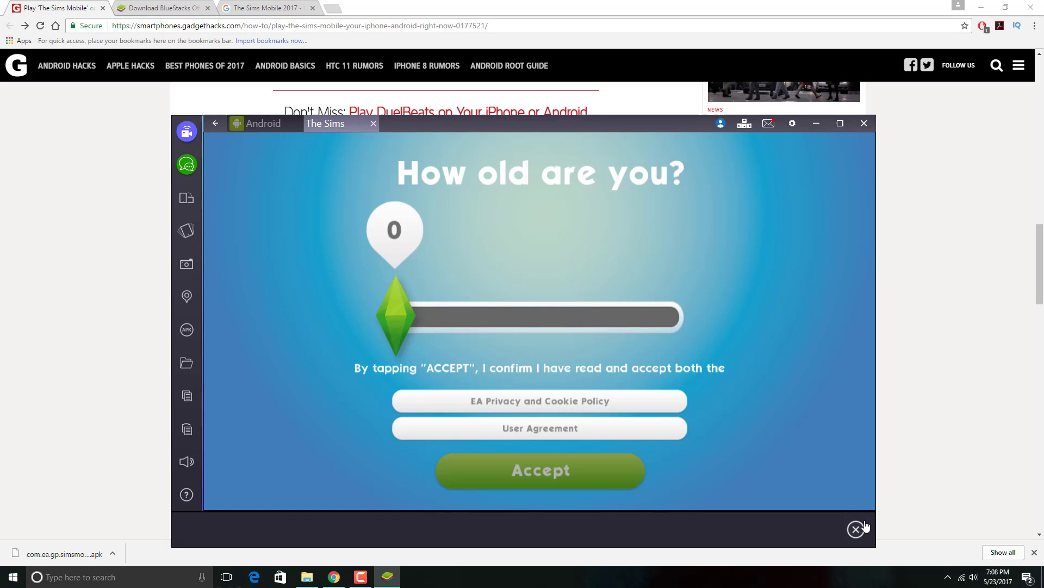
{"action": "left_click_drag", "start_coordinate": [407, 319], "coordinate": [455, 302]}
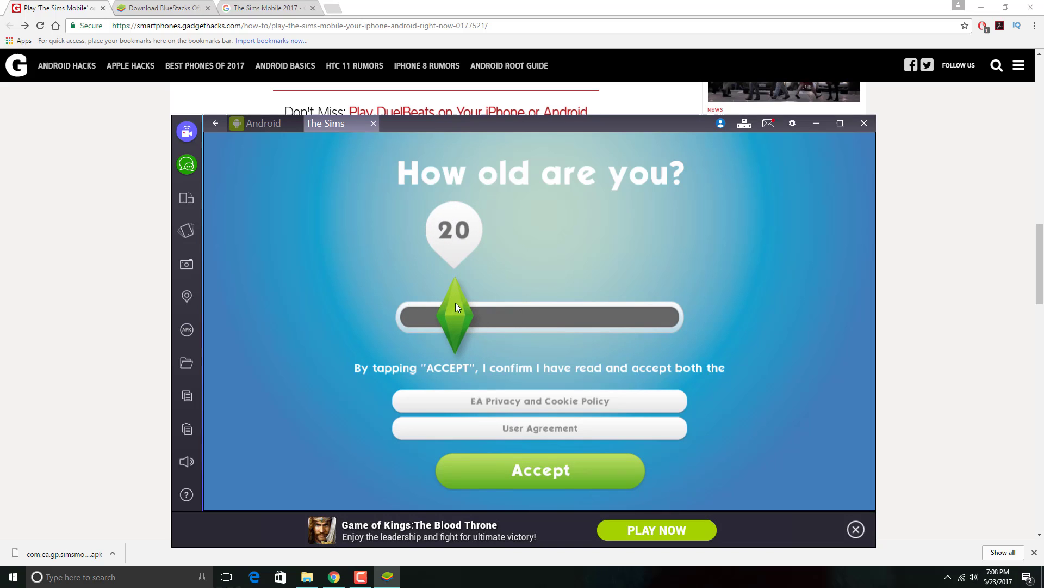
{"action": "left_click", "coordinate": [563, 475]}
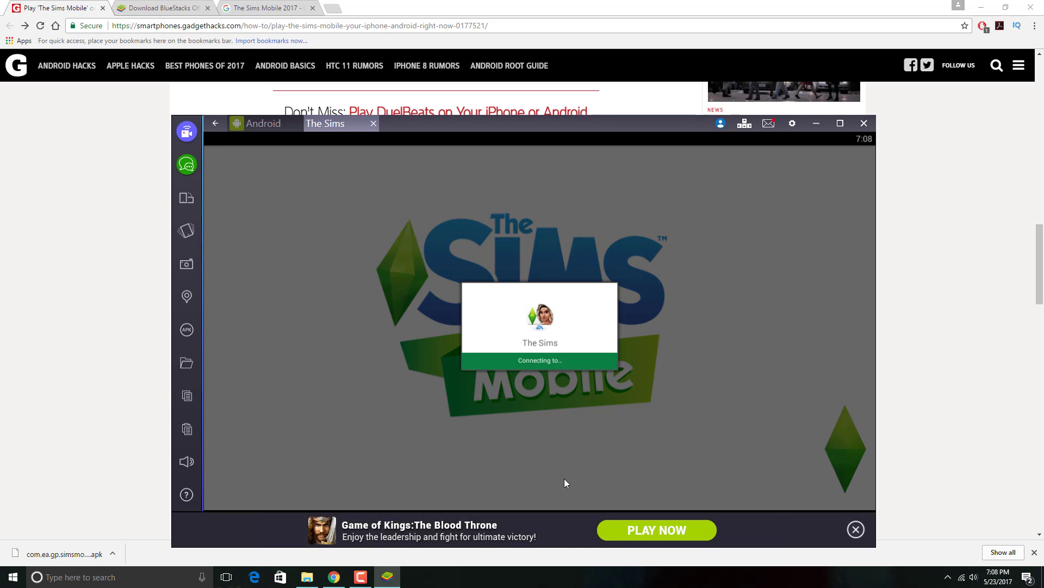